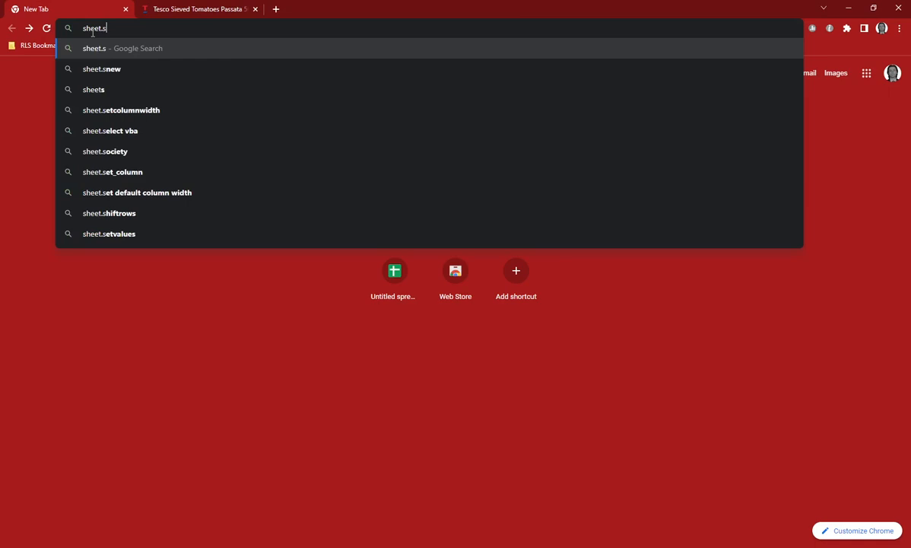
Create a new blank Google Sheets spreadsheet by going to sheets.new.
{"action": "key", "text": "BackSpace"}
{"action": "key", "text": "BackSpace"}
{"action": "type", "text": ".new"}
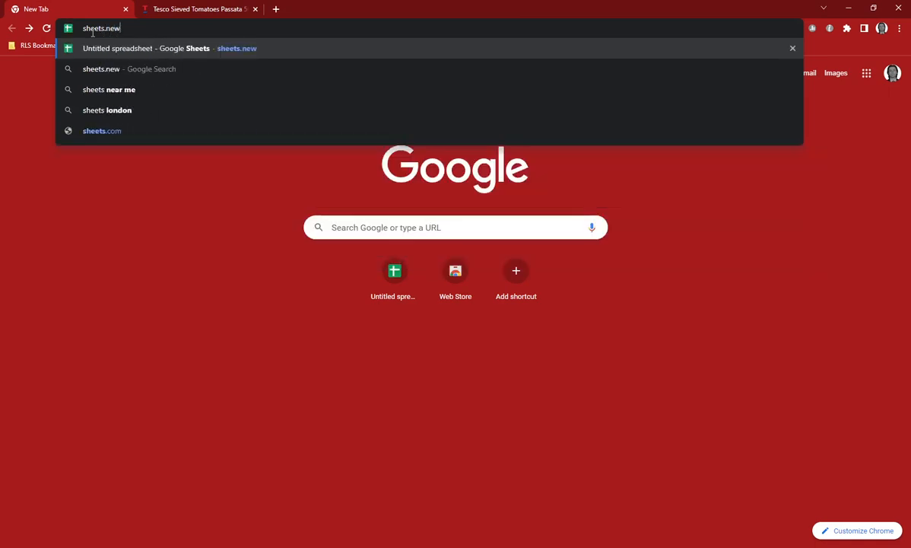
{"action": "key", "text": "Return"}
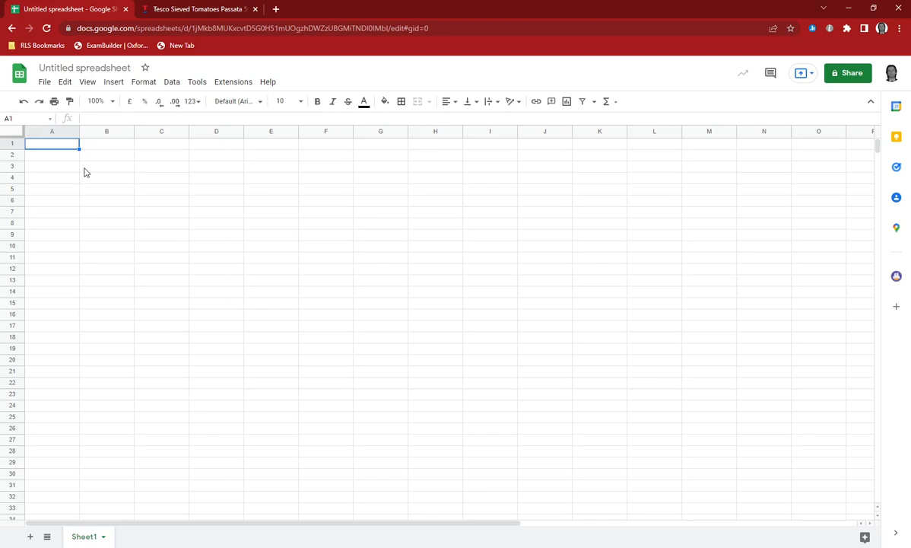
Rename the untitled spreadsheet as "Pizza Party".
{"action": "left_click", "coordinate": [68, 68]}
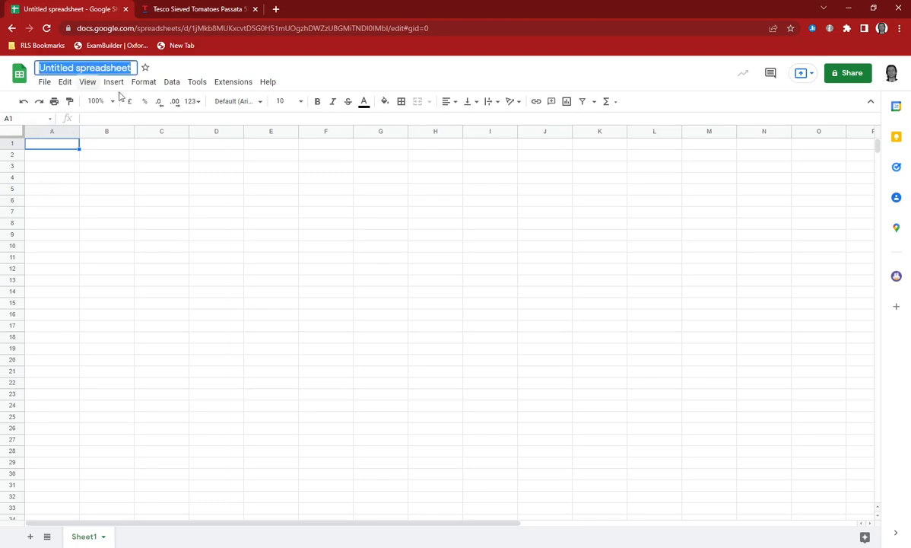
{"action": "type", "text": "Pizz"}
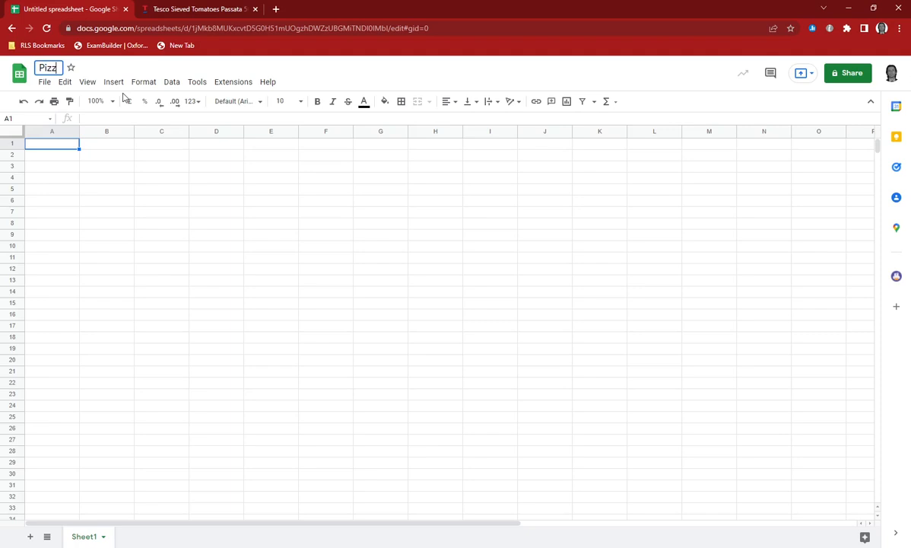
{"action": "type", "text": "a Party"}
{"action": "key", "text": "Return"}
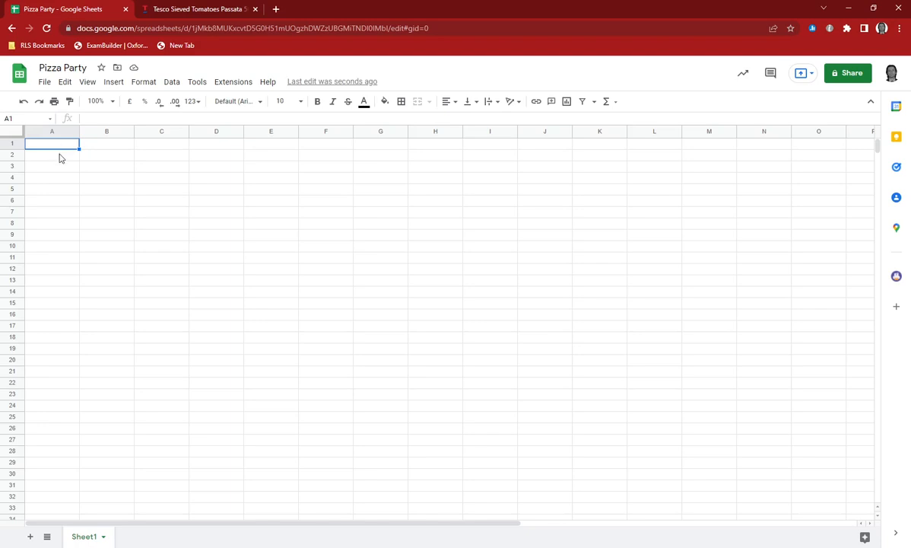
{"action": "double_click", "coordinate": [58, 146]}
{"action": "left_click", "coordinate": [57, 152]}
{"action": "left_click", "coordinate": [57, 147]}
{"action": "key", "text": "Right"}
{"action": "key", "text": "Right"}
{"action": "key", "text": "Right"}
{"action": "key", "text": "Down"}
{"action": "key", "text": "Down"}
{"action": "key", "text": "Left"}
{"action": "key", "text": "Left"}
{"action": "key", "text": "Left"}
{"action": "key", "text": "Up"}
{"action": "key", "text": "Up"}
{"action": "key", "text": "Right"}
{"action": "key", "text": "Right"}
{"action": "key", "text": "Right"}
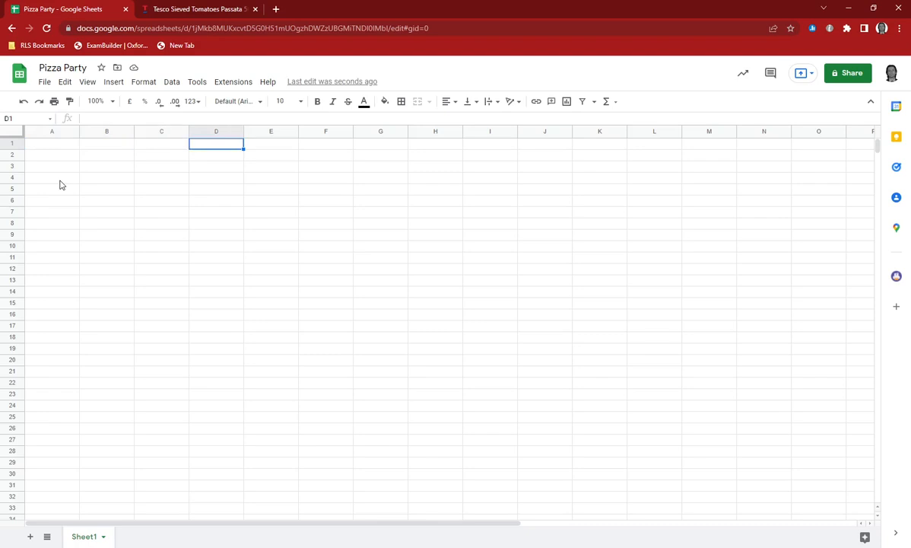
{"action": "key", "text": "Left"}
{"action": "key", "text": "Left"}
{"action": "key", "text": "Left"}
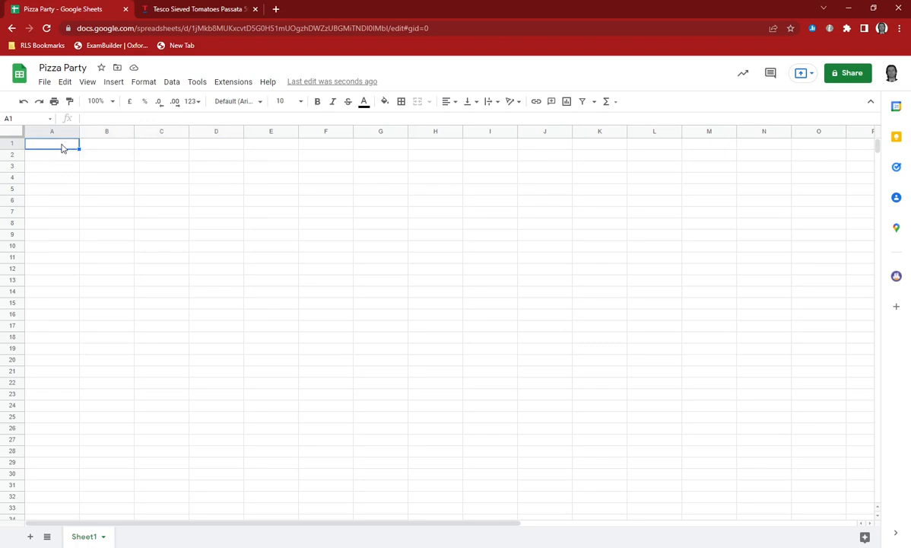
Enter the title "Pizza Party" in cell A1.
{"action": "double_click", "coordinate": [63, 145]}
{"action": "type", "text": "Pizza Party"}
{"action": "key", "text": "Return"}
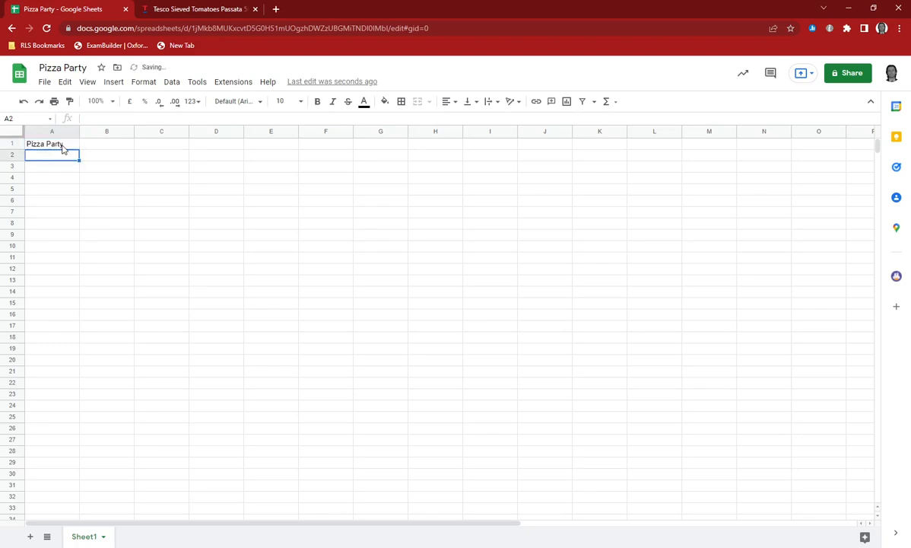
Format the title in cell A1 with the Luckiest Guy font at size 24.
{"action": "left_click", "coordinate": [61, 144]}
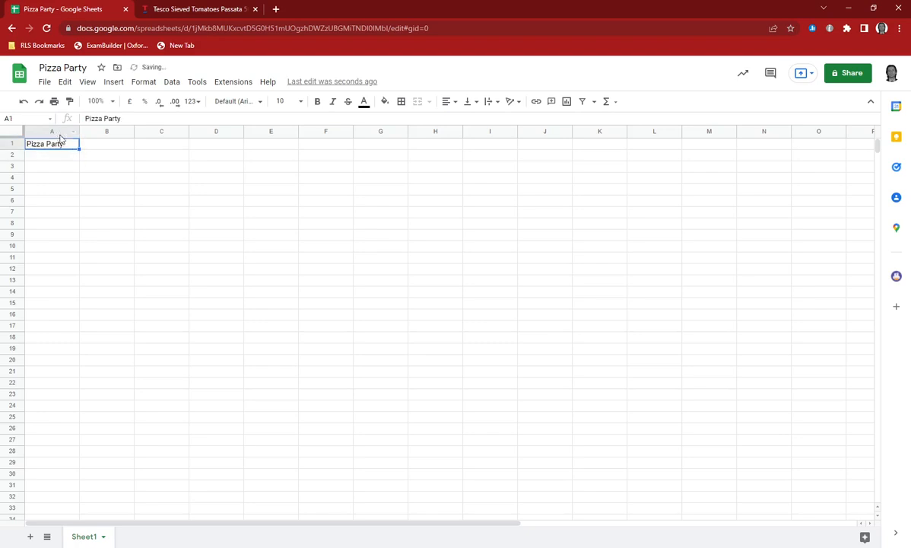
{"action": "left_click", "coordinate": [260, 103]}
{"action": "scroll", "coordinate": [268, 365], "scroll_direction": "down", "scroll_amount": 5}
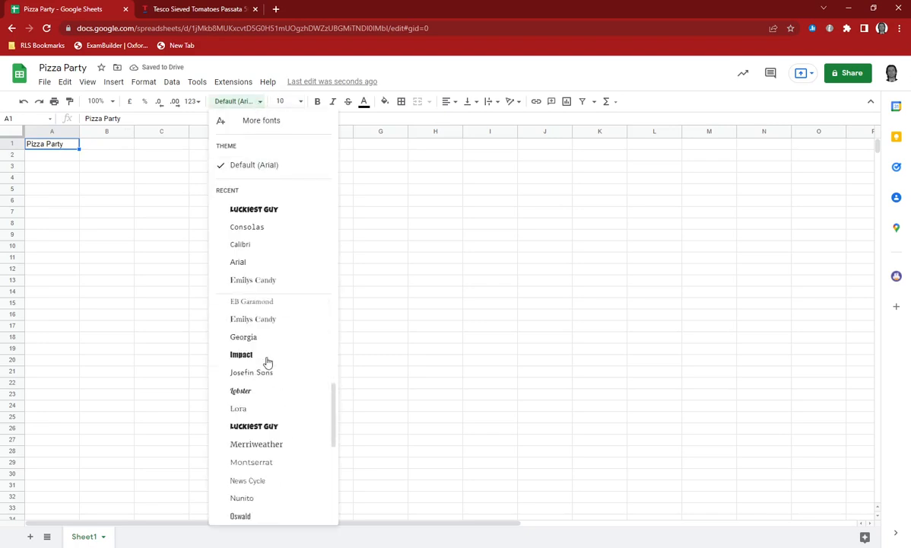
{"action": "left_click", "coordinate": [259, 374]}
{"action": "left_click", "coordinate": [301, 102]}
{"action": "left_click", "coordinate": [278, 262]}
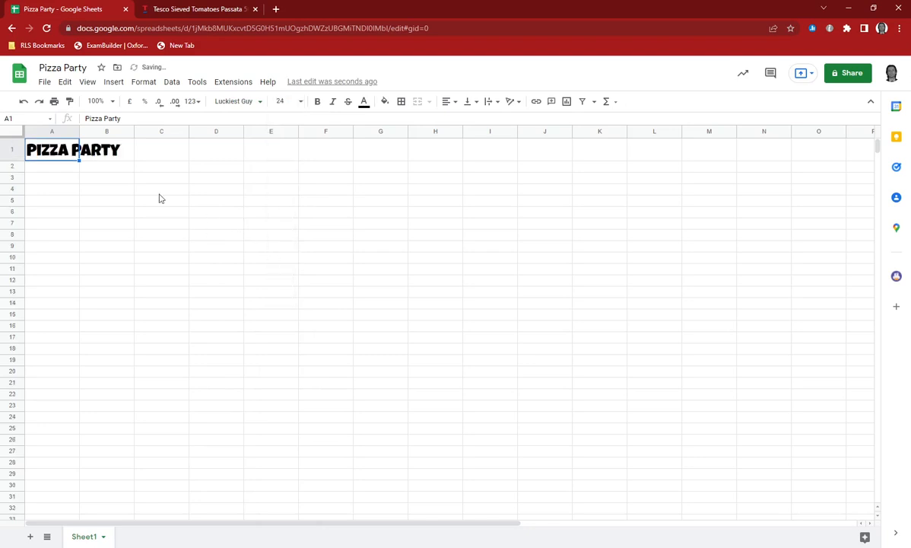
Colour only the word "Pizza" in the A1 title red.
{"action": "double_click", "coordinate": [53, 144]}
{"action": "left_click_drag", "start_coordinate": [68, 149], "coordinate": [27, 152]}
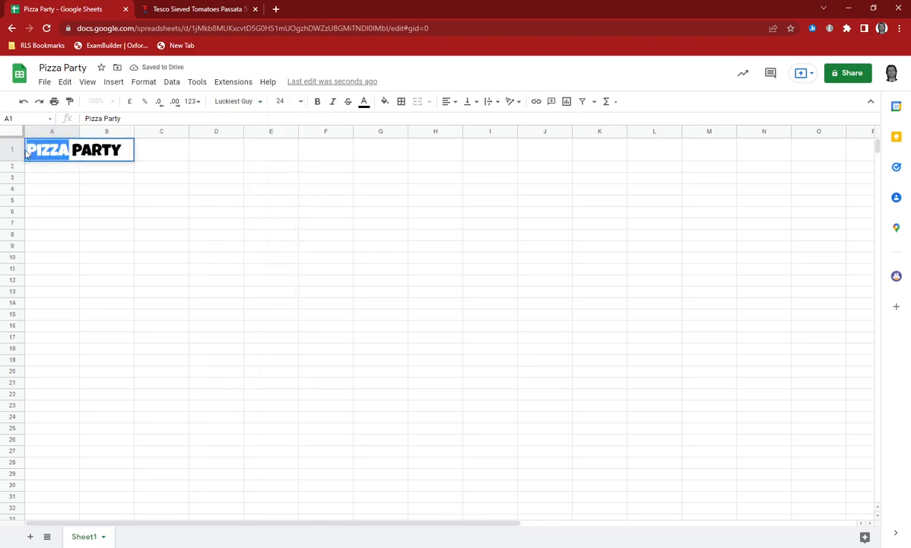
{"action": "left_click", "coordinate": [364, 101]}
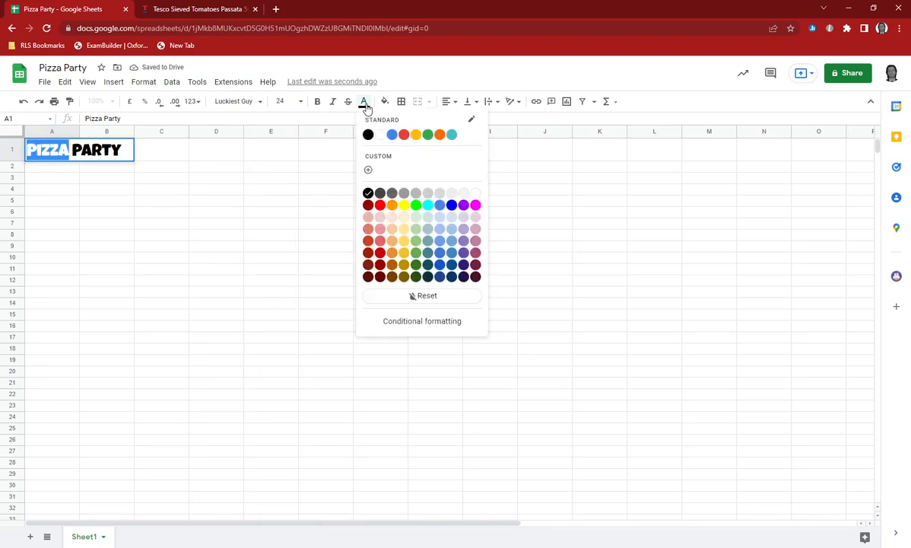
{"action": "left_click", "coordinate": [379, 205]}
{"action": "key", "text": "Return"}
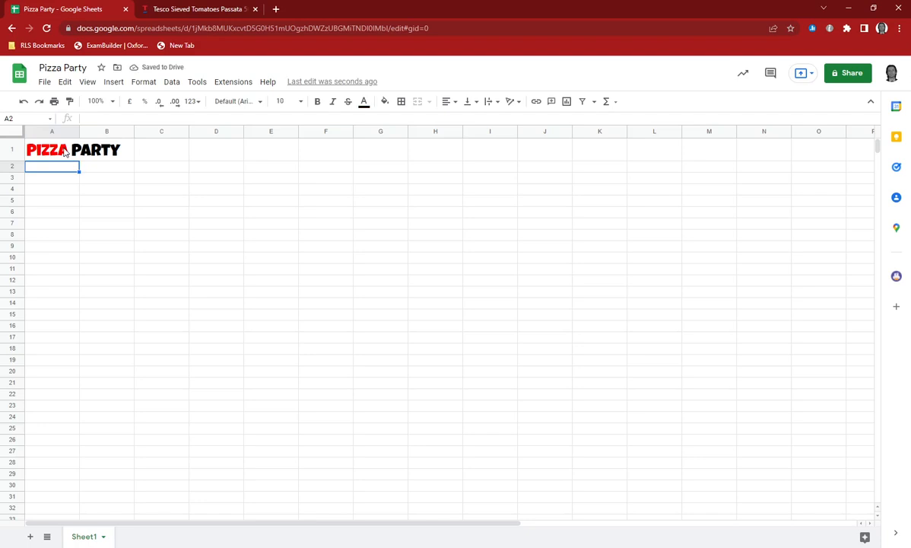
Widen column A so that it automatically fits the whole title.
{"action": "left_click", "coordinate": [66, 151]}
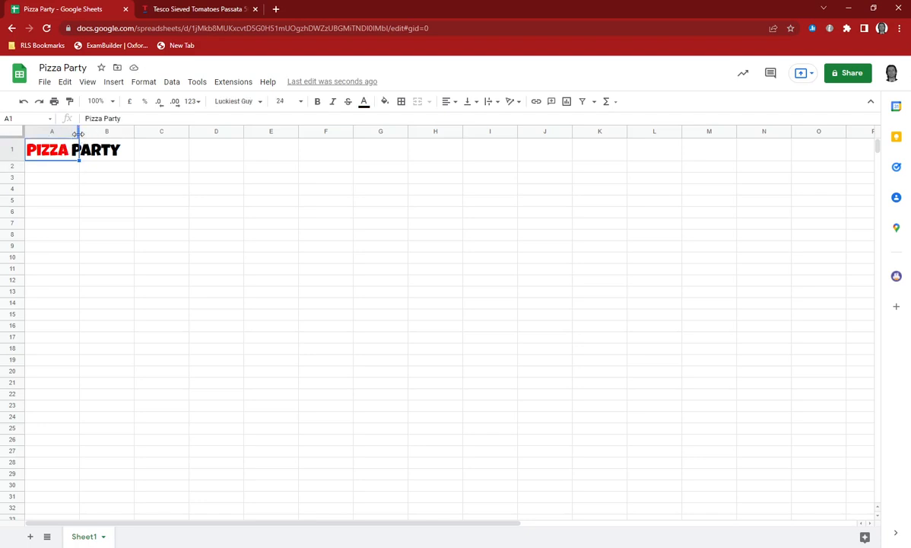
{"action": "left_click_drag", "start_coordinate": [78, 134], "coordinate": [120, 134]}
{"action": "left_click_drag", "start_coordinate": [119, 134], "coordinate": [92, 134]}
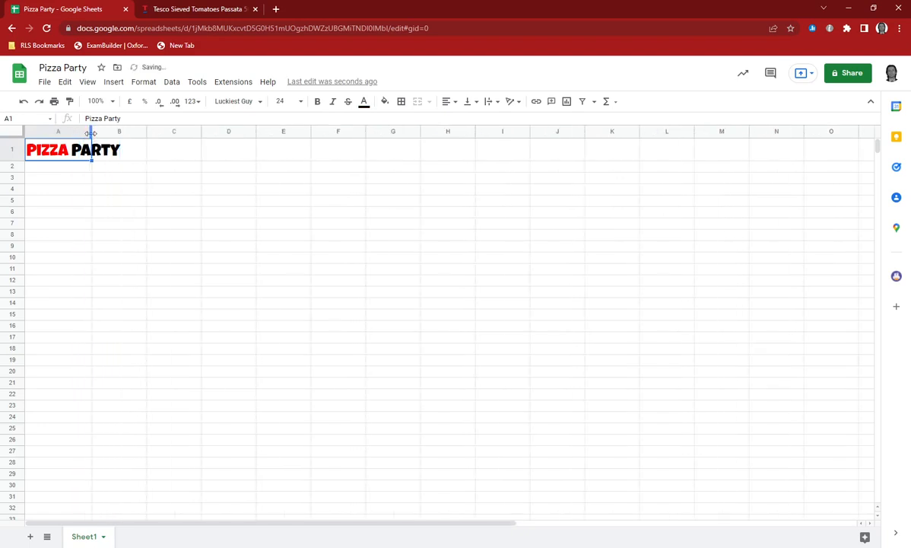
{"action": "double_click", "coordinate": [91, 136]}
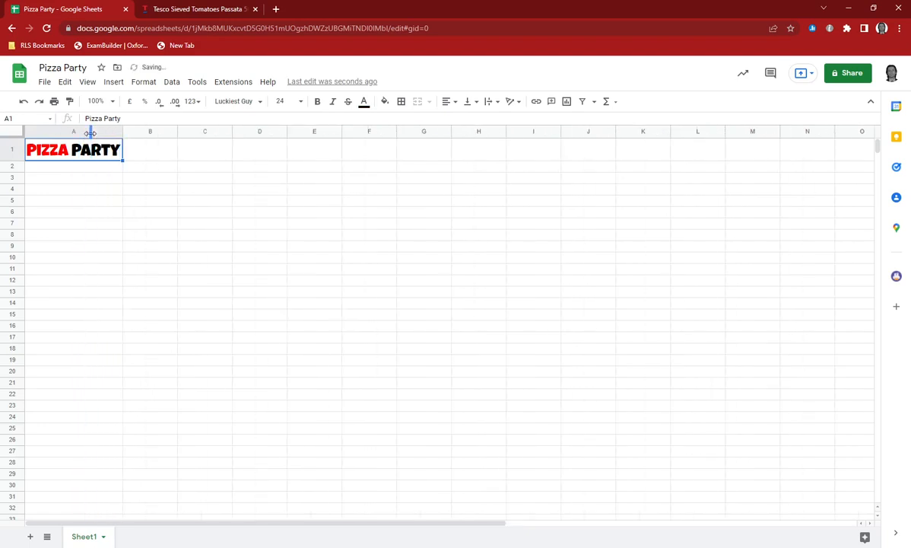
Enter the label "Recipe serves" in A2 and the value 2 in B2.
{"action": "left_click", "coordinate": [77, 168]}
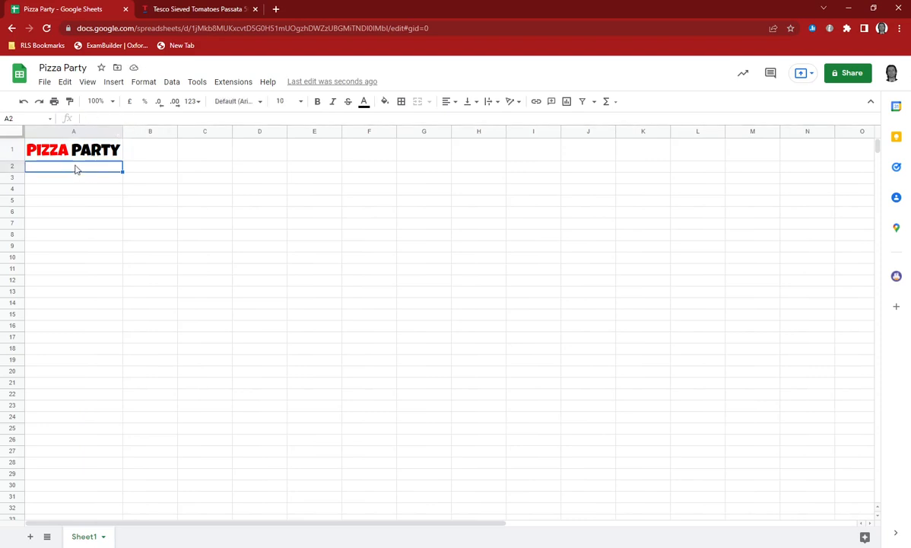
{"action": "type", "text": "Recipe serves"}
{"action": "key", "text": "Tab"}
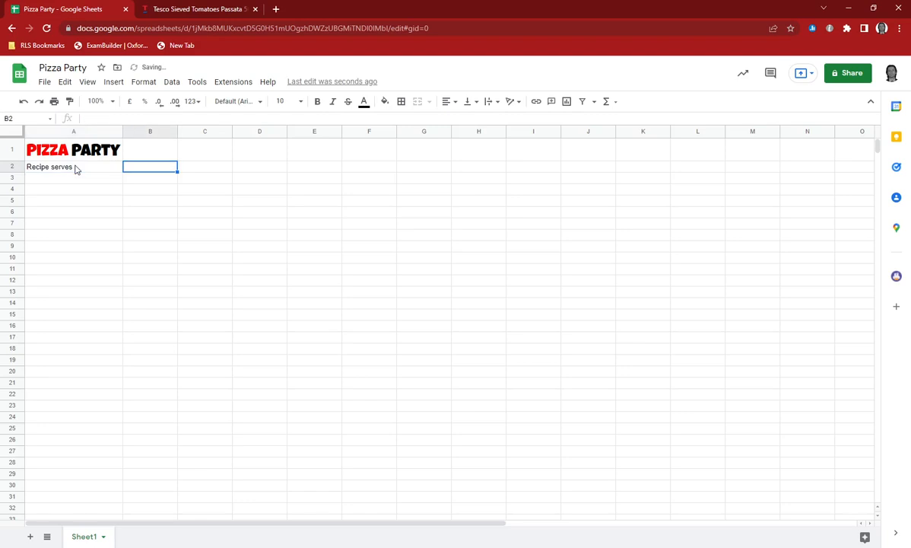
{"action": "type", "text": "2"}
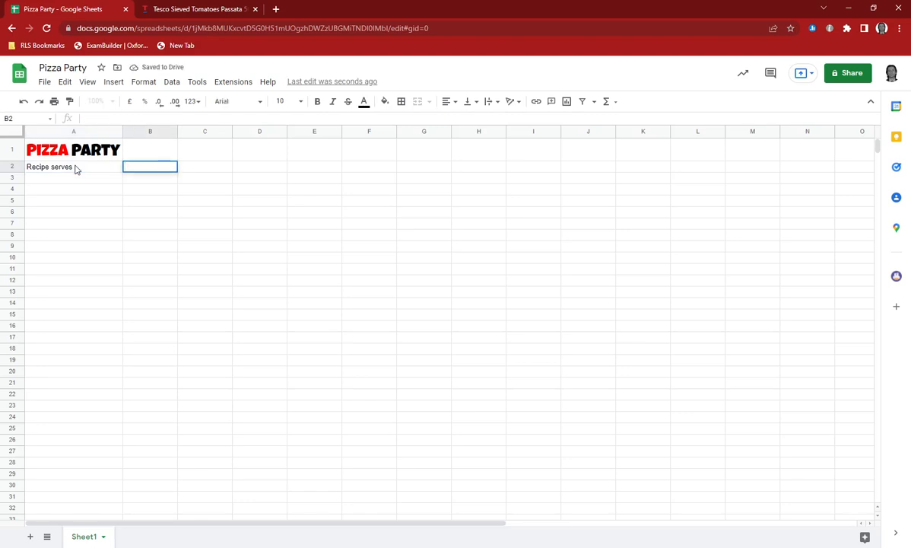
{"action": "key", "text": "Return"}
Enter the label "Number of people" in A3 and the value 30 in B3.
{"action": "type", "text": "Number of people"}
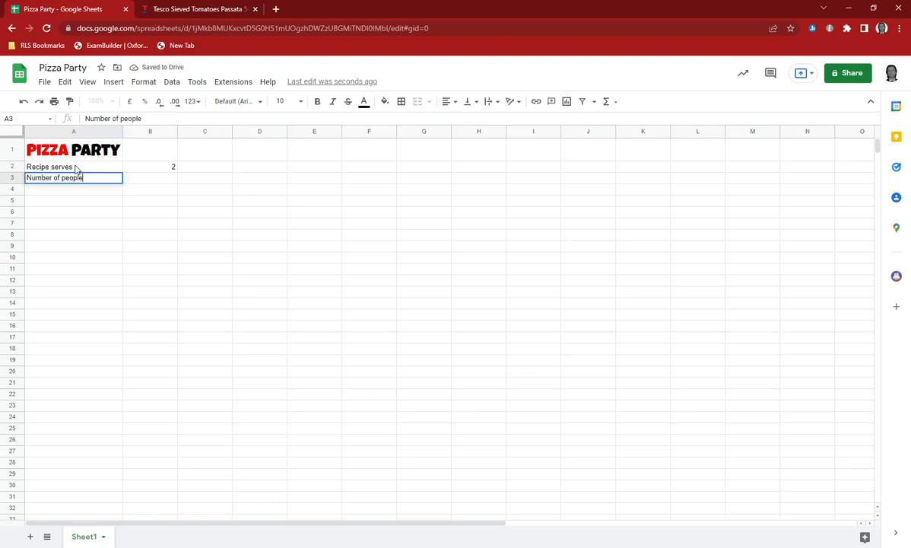
{"action": "key", "text": "Tab"}
{"action": "type", "text": "30"}
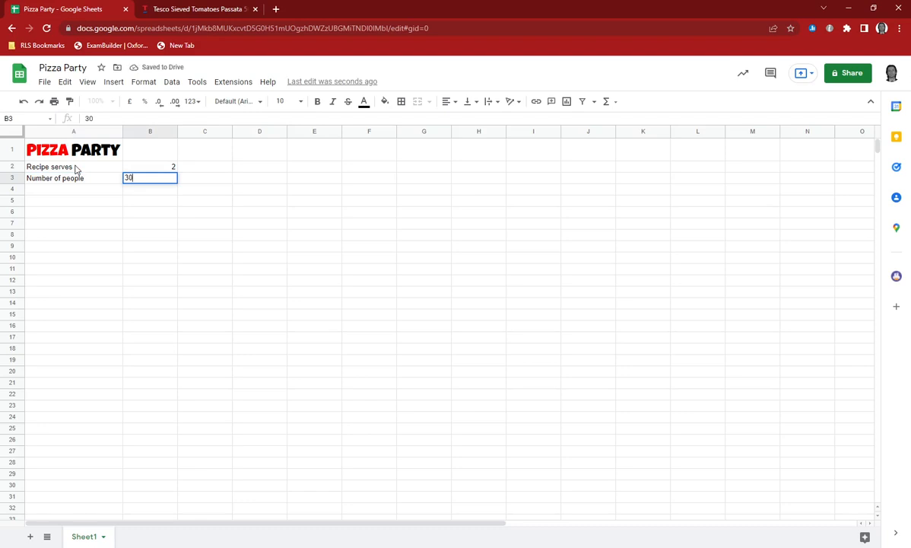
{"action": "key", "text": "Return"}
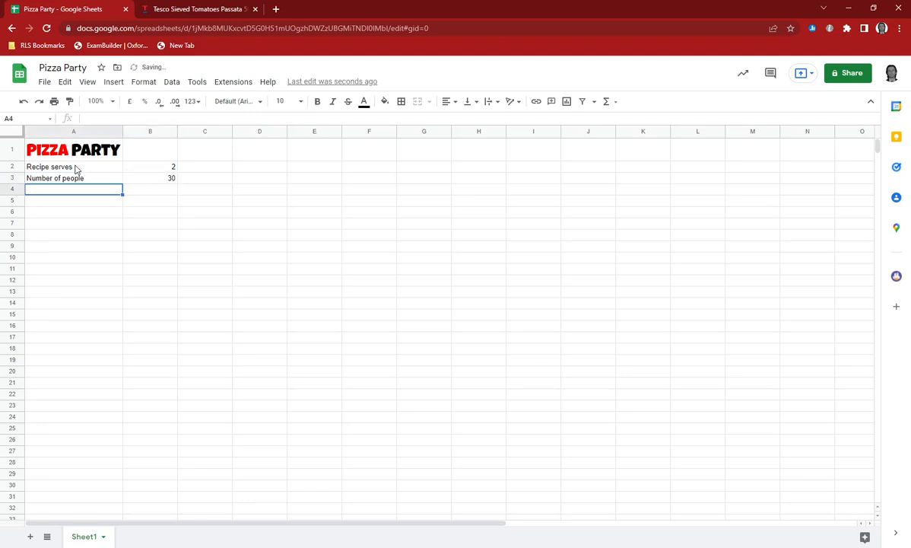
Enter the label "Pizzas needed" in cell A4.
{"action": "type", "text": "Pizz"}
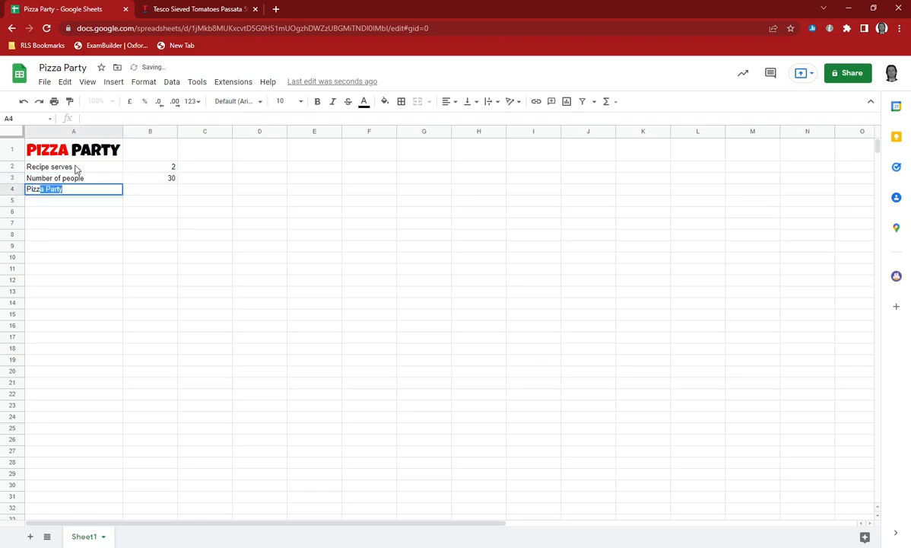
{"action": "type", "text": "as needed"}
{"action": "key", "text": "Tab"}
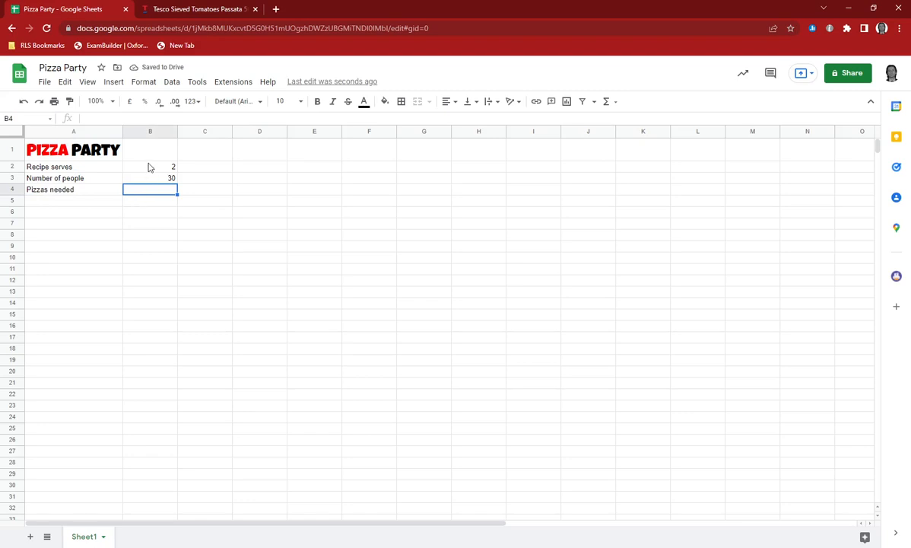
{"action": "type", "text": "15"}
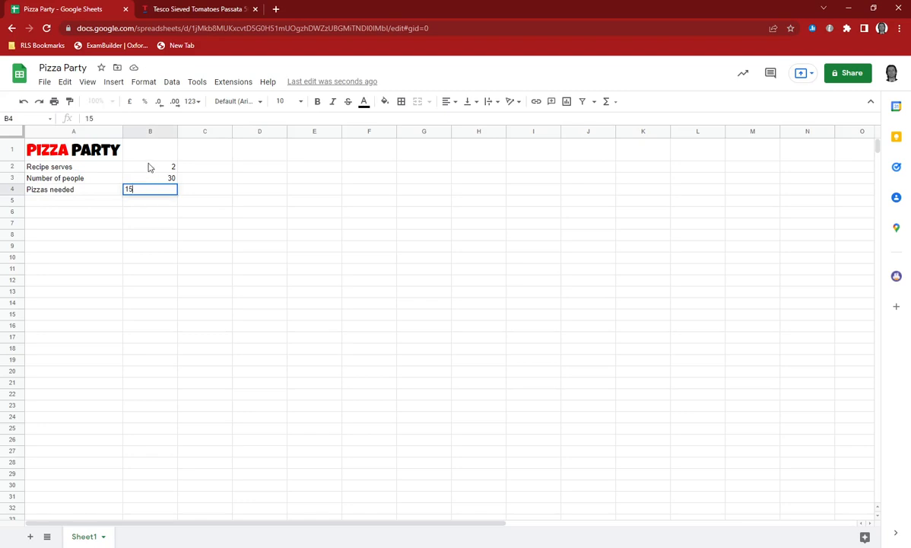
{"action": "key", "text": "BackSpace"}
{"action": "key", "text": "BackSpace"}
Calculate the pizzas needed in B4 by dividing the number of people by the recipe servings with =B3/B2, and check the formula's references.
{"action": "type", "text": "="}
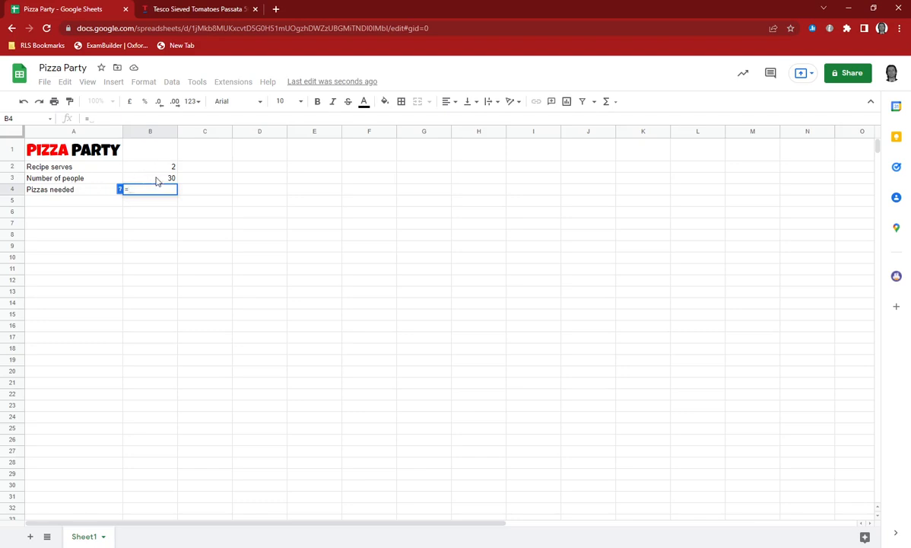
{"action": "left_click", "coordinate": [160, 180]}
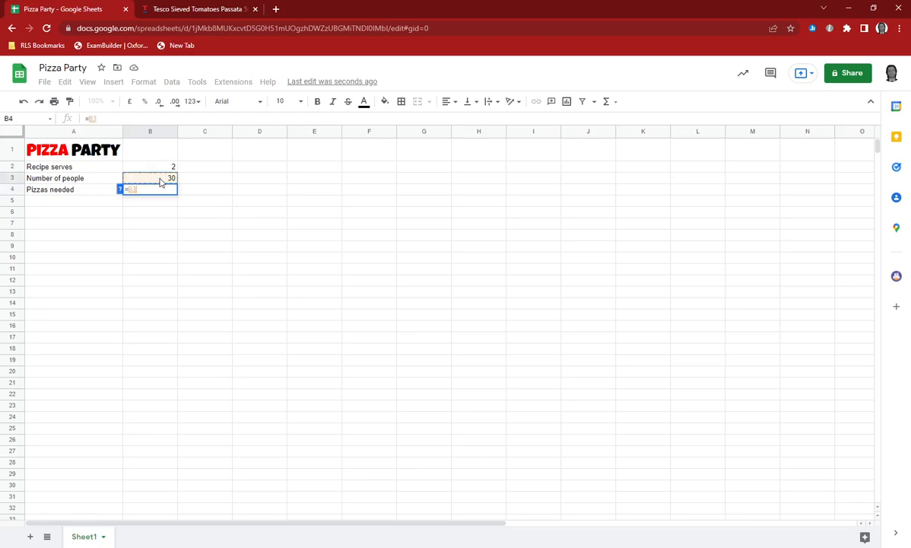
{"action": "type", "text": "/"}
{"action": "left_click", "coordinate": [155, 170]}
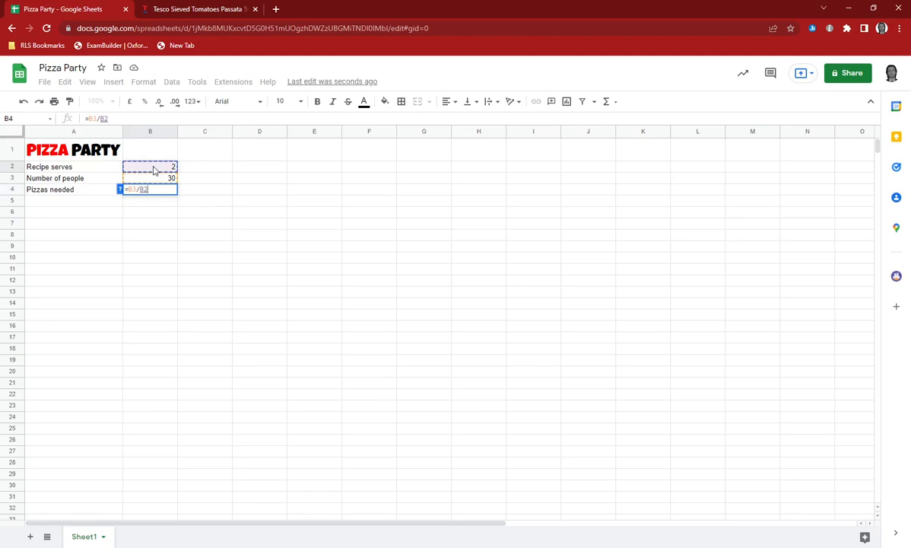
{"action": "key", "text": "Return"}
{"action": "key", "text": "Up"}
{"action": "key", "text": "Right"}
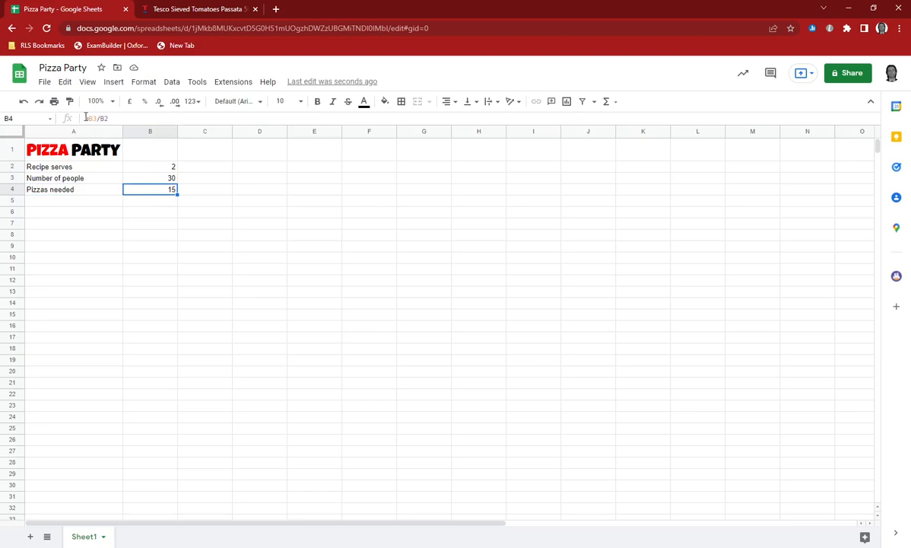
{"action": "double_click", "coordinate": [155, 196]}
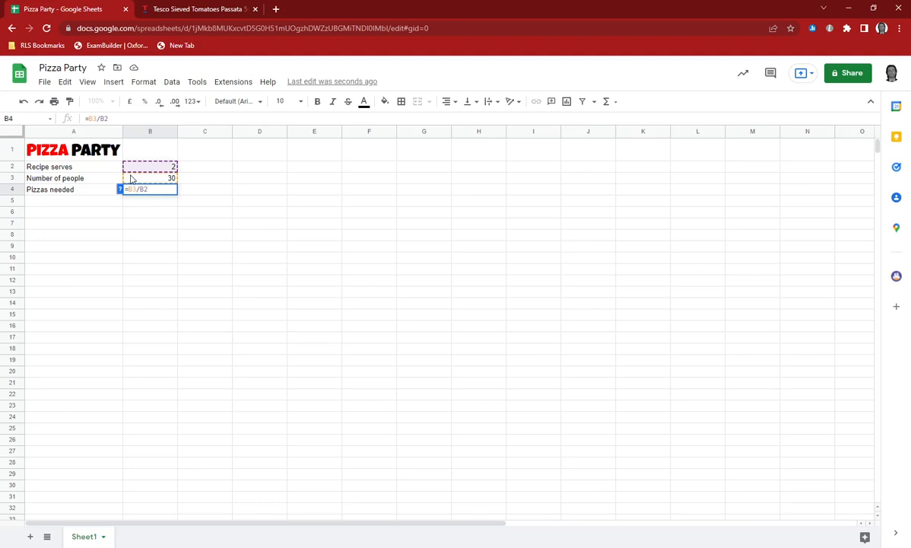
{"action": "key", "text": "Return"}
Set the number of people in B3 to 40.
{"action": "key", "text": "Up"}
{"action": "key", "text": "Up"}
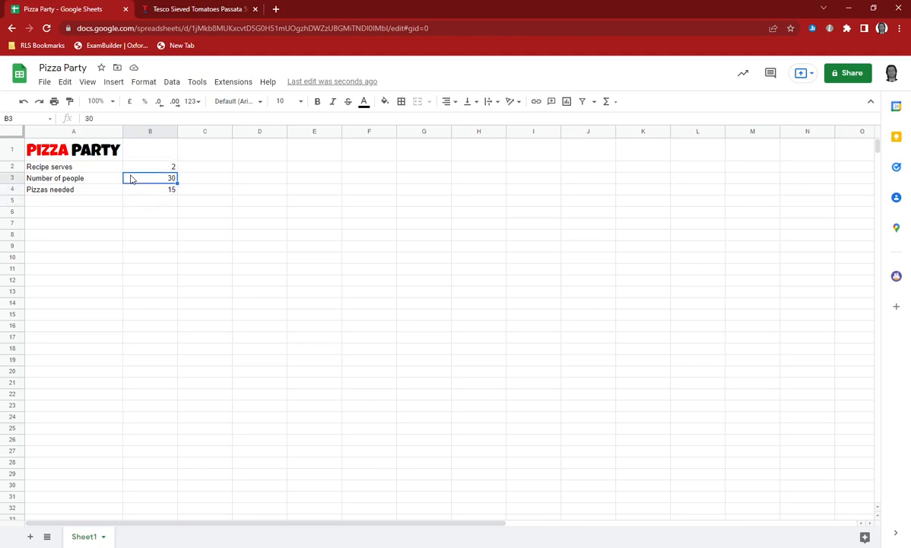
{"action": "type", "text": "40"}
{"action": "key", "text": "Return"}
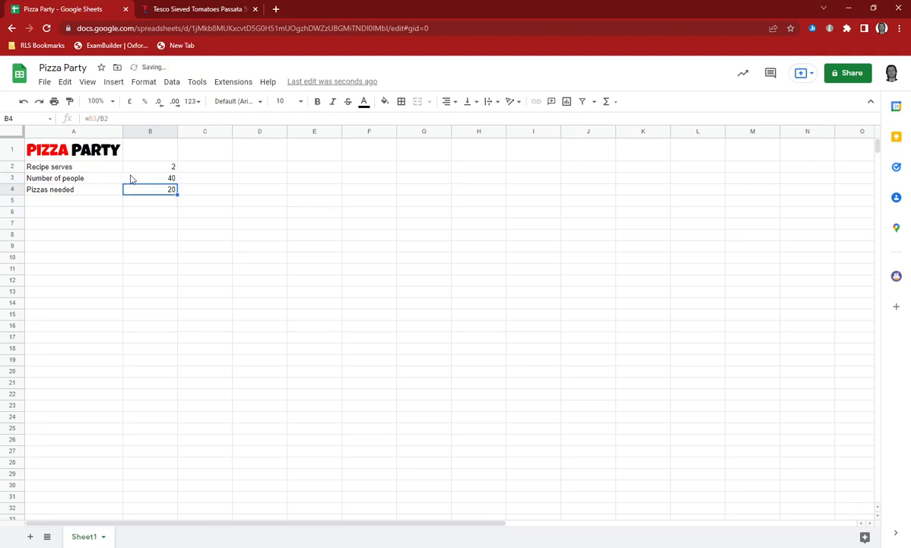
Set the number of people in B3 to 15.
{"action": "key", "text": "Up"}
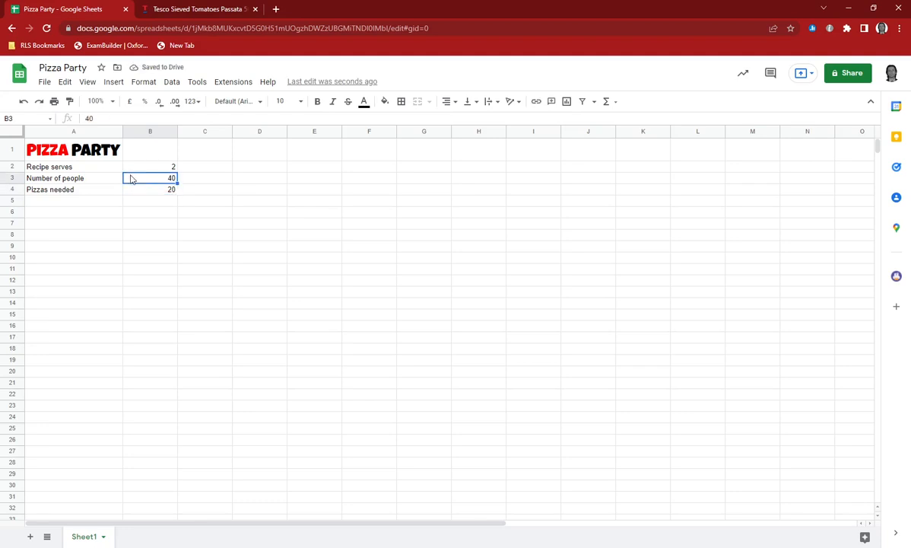
{"action": "type", "text": "15"}
{"action": "key", "text": "Return"}
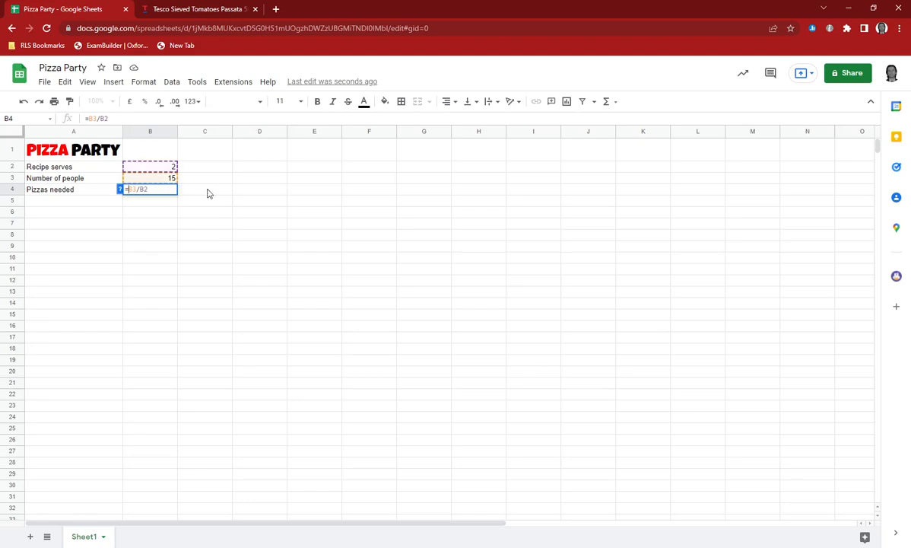
Round the pizzas needed in B4 up to whole pizzas by changing the formula to =ceiling(B3/B2).
{"action": "type", "text": "ceiling"}
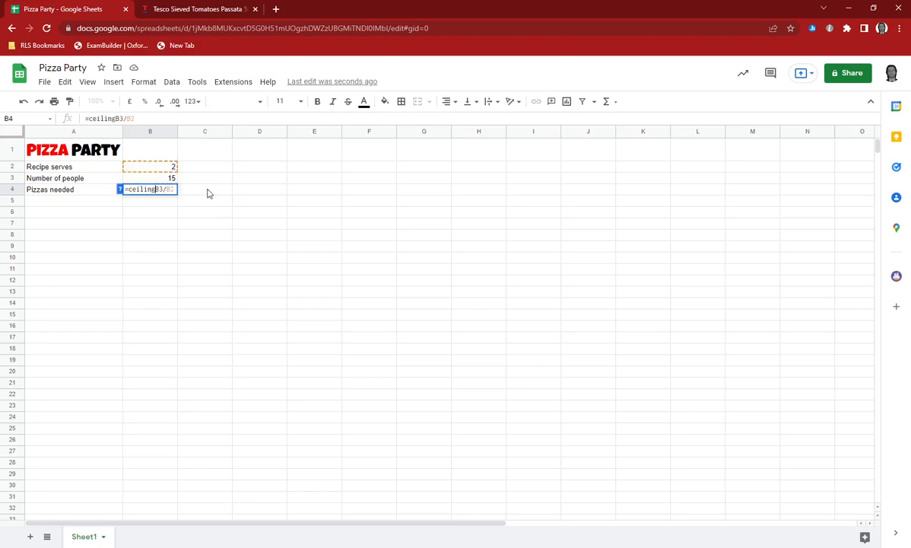
{"action": "type", "text": "("}
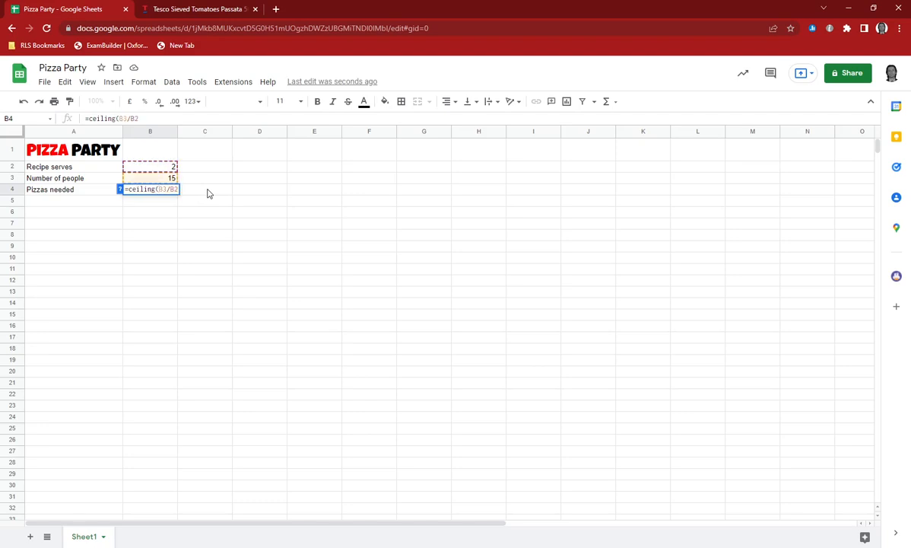
{"action": "key", "text": "End"}
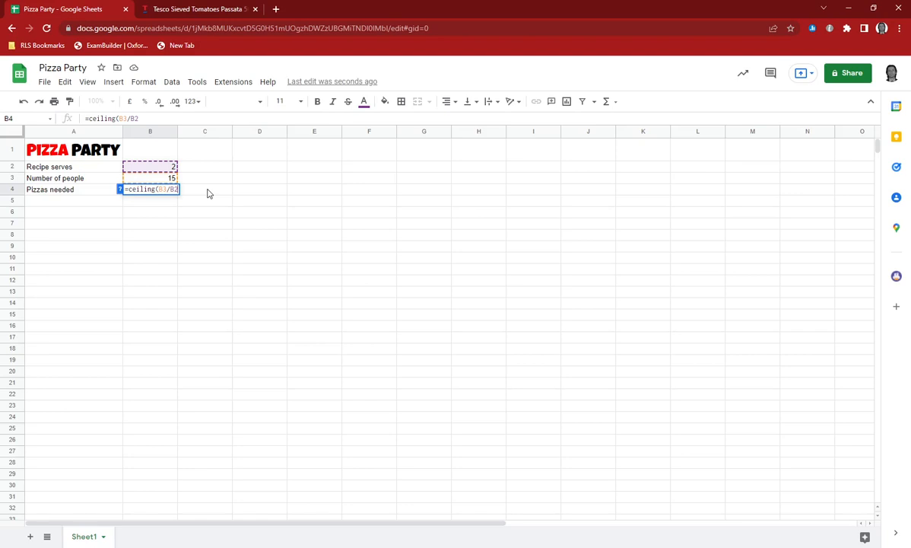
{"action": "type", "text": ")"}
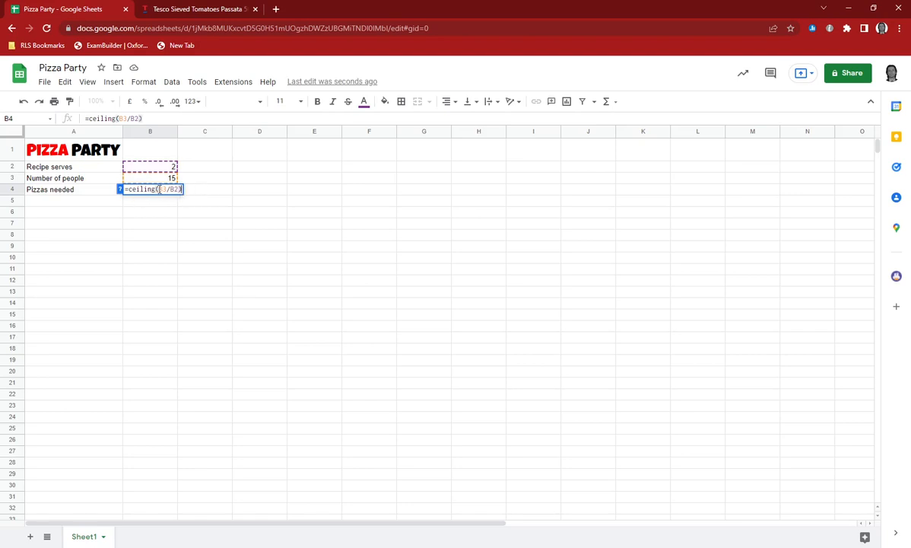
{"action": "left_click_drag", "start_coordinate": [158, 188], "coordinate": [182, 189]}
{"action": "key", "text": "Return"}
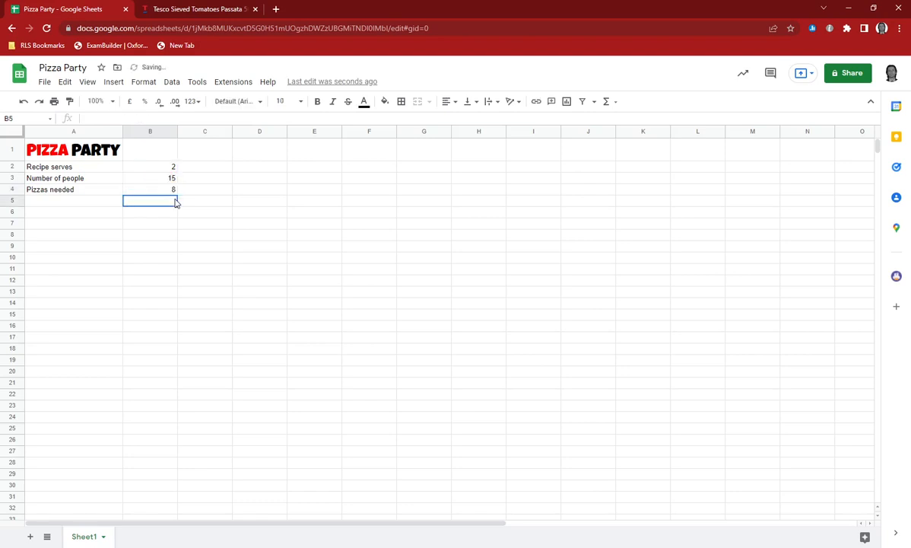
Set the number of people in B3 to 22.
{"action": "left_click", "coordinate": [89, 200]}
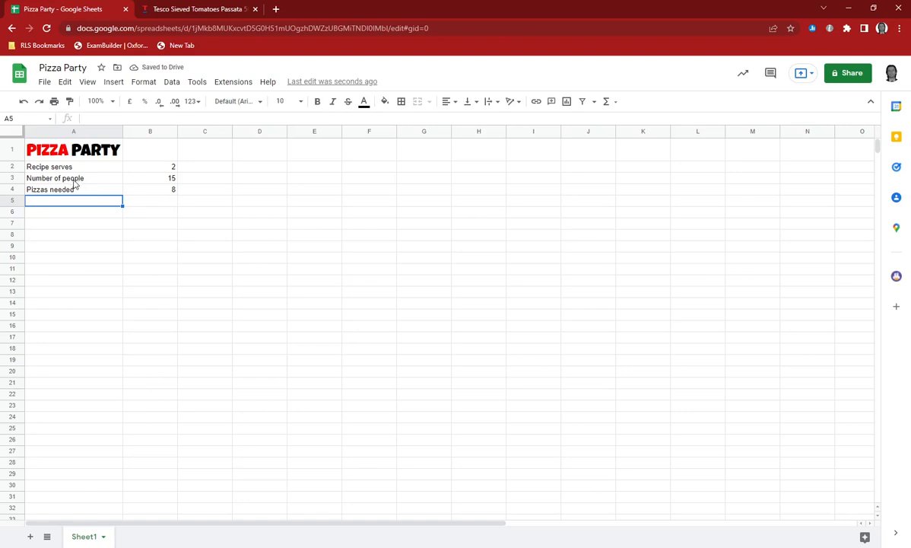
{"action": "left_click", "coordinate": [152, 178]}
{"action": "type", "text": "22"}
{"action": "key", "text": "Return"}
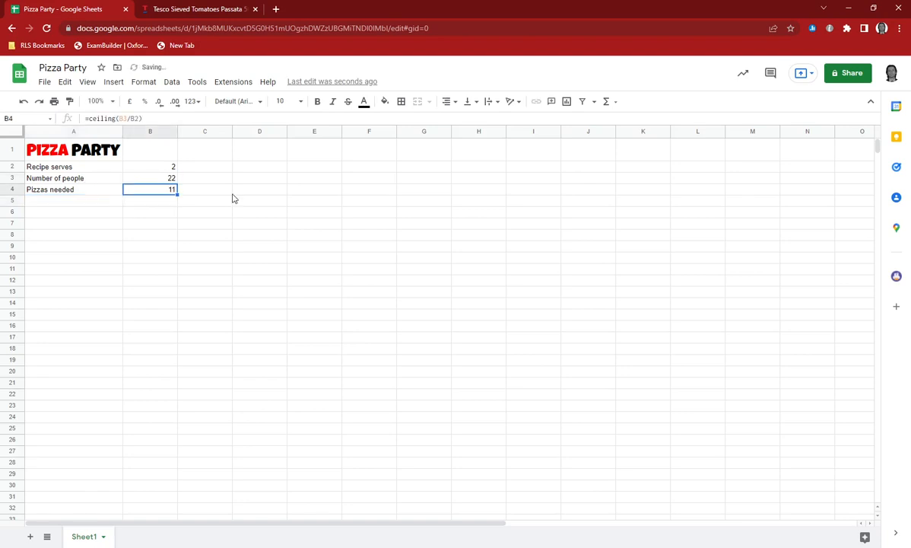
Set the number of people in B3 to 30.
{"action": "key", "text": "Up"}
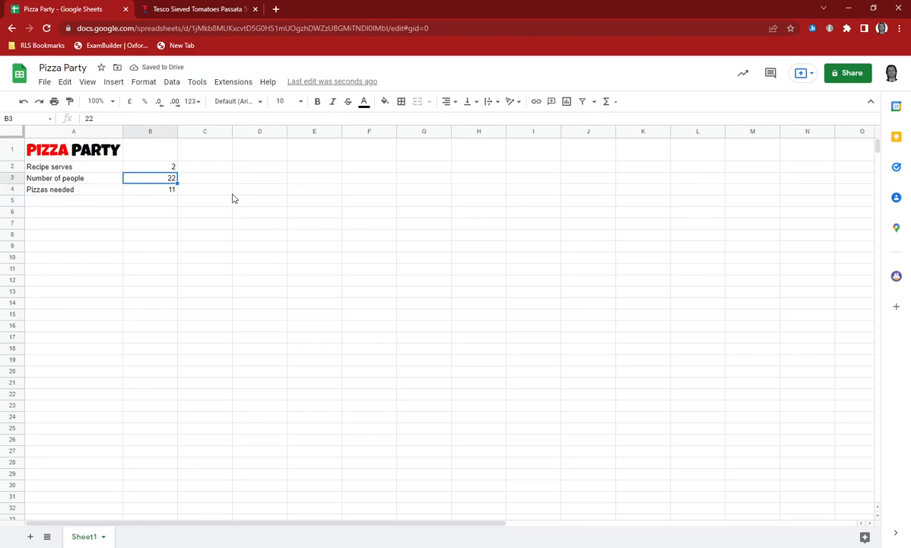
{"action": "type", "text": "30"}
{"action": "key", "text": "Return"}
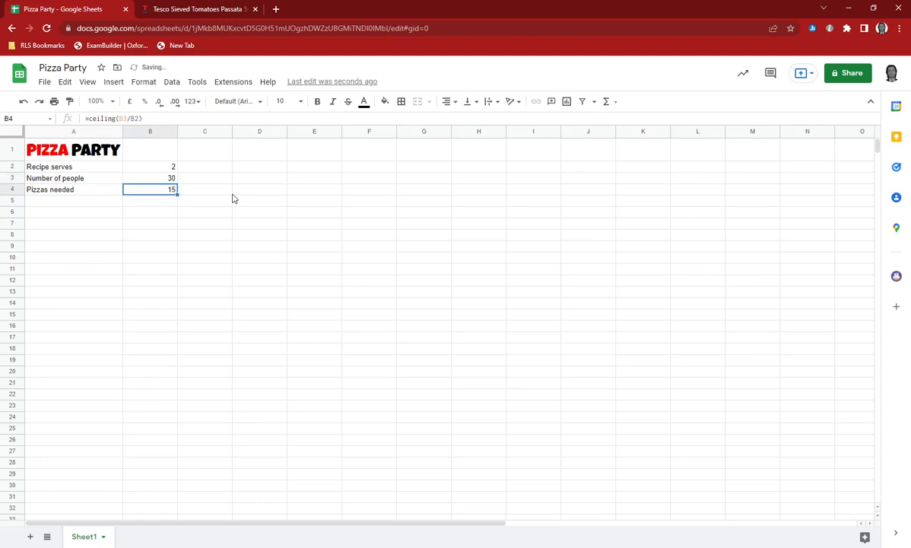
{"action": "left_click", "coordinate": [91, 201]}
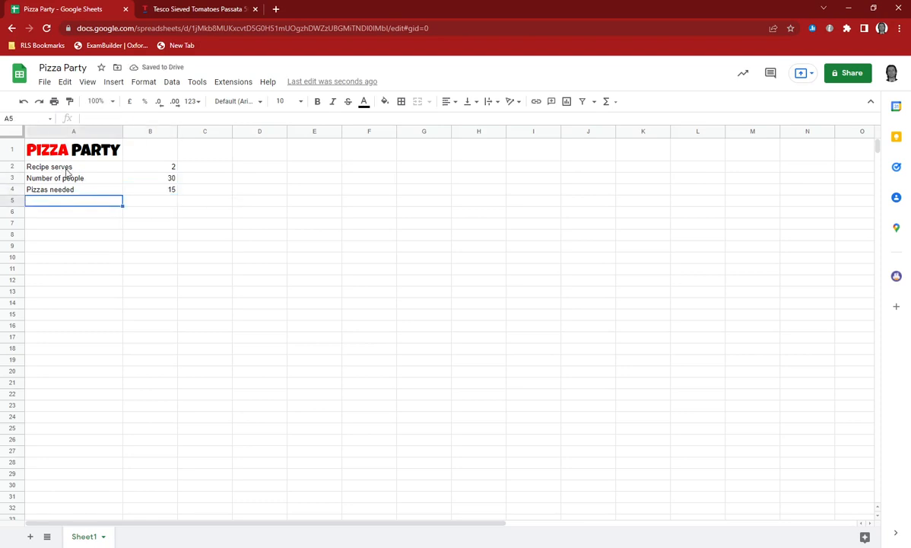
Apply all borders to the recipe servings, people and pizzas table in A2:B4.
{"action": "left_click_drag", "start_coordinate": [65, 165], "coordinate": [171, 191]}
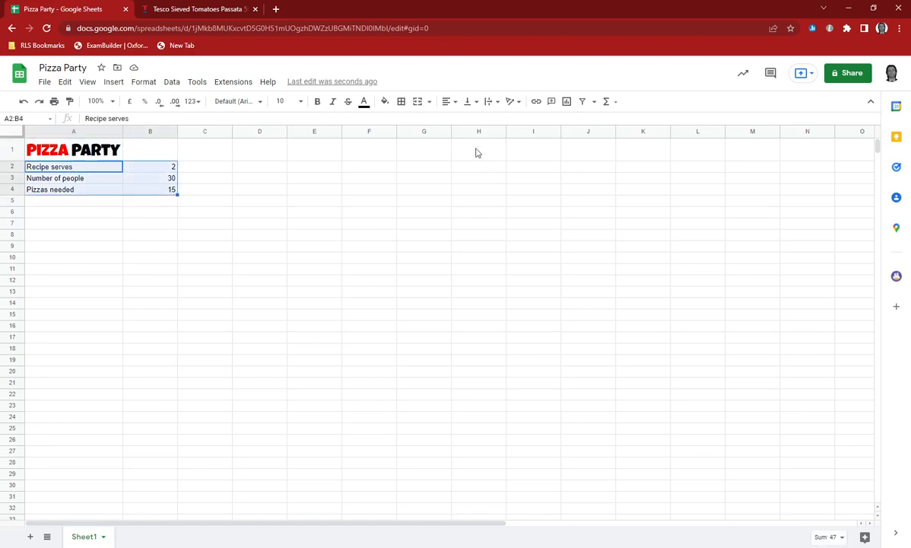
{"action": "left_click", "coordinate": [401, 101]}
{"action": "left_click", "coordinate": [405, 123]}
{"action": "left_click", "coordinate": [99, 190]}
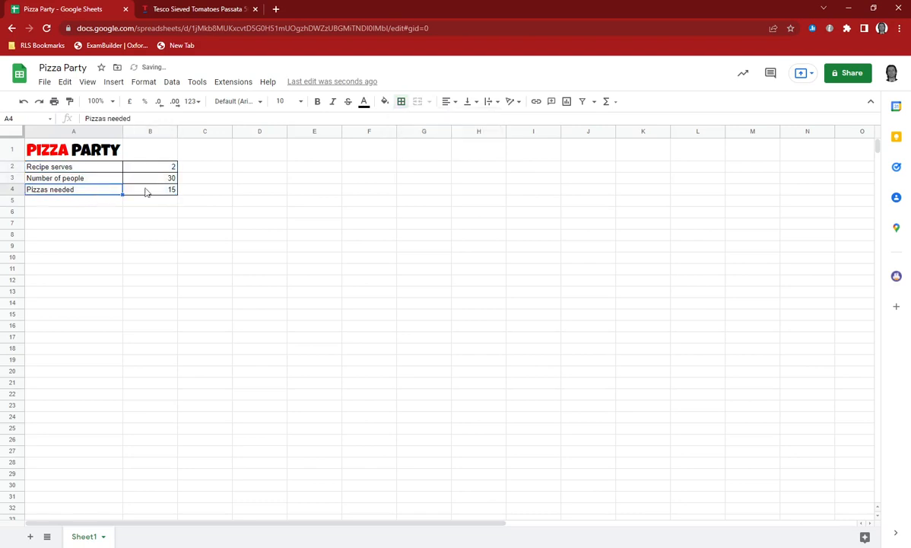
Fill the pizzas needed result cell B4 with a golden yellow colour.
{"action": "left_click", "coordinate": [149, 189]}
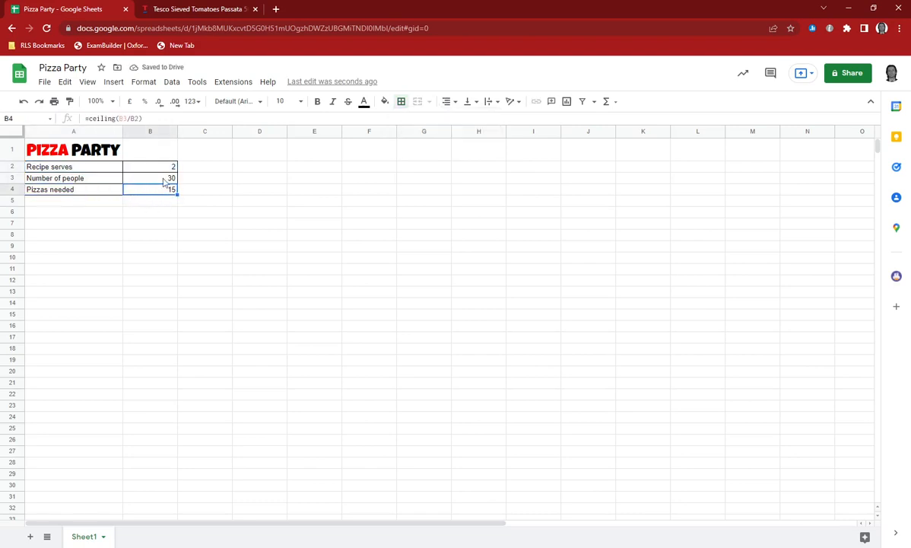
{"action": "left_click", "coordinate": [386, 103]}
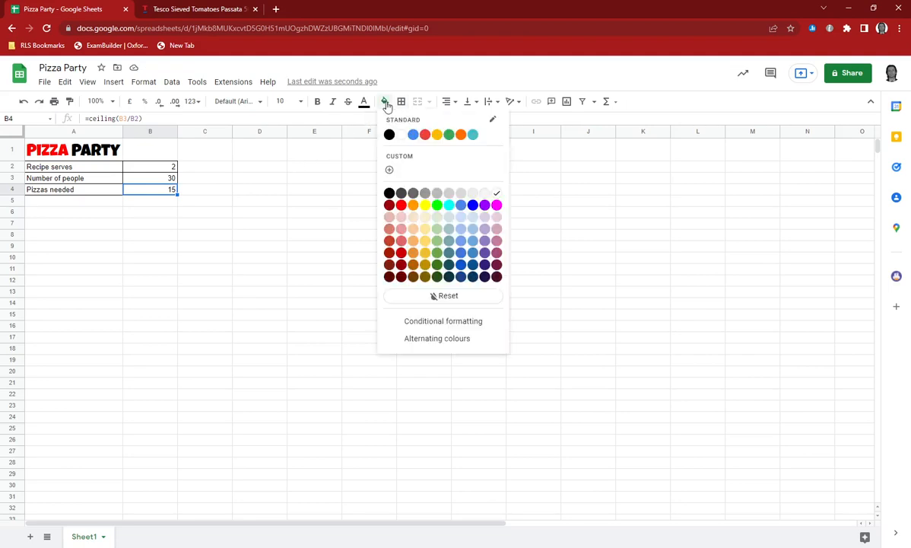
{"action": "left_click", "coordinate": [425, 240]}
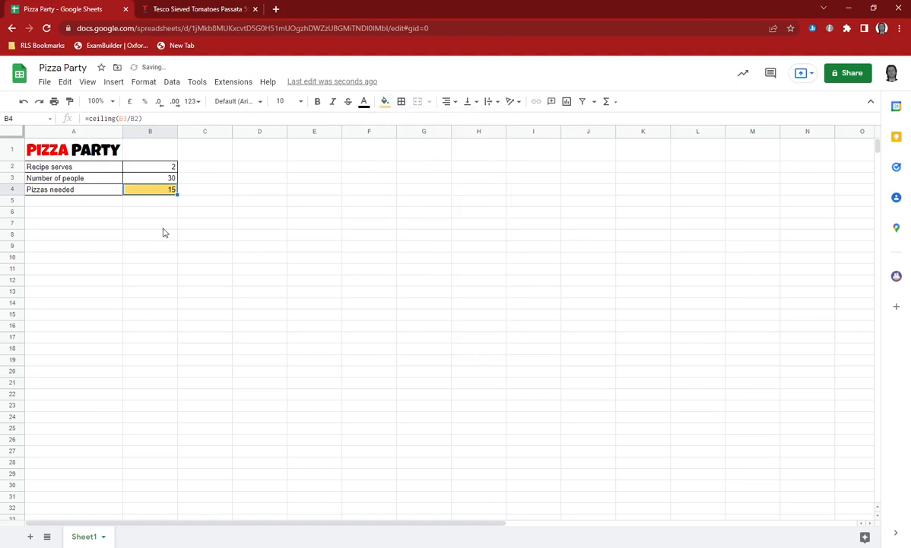
{"action": "left_click", "coordinate": [80, 208]}
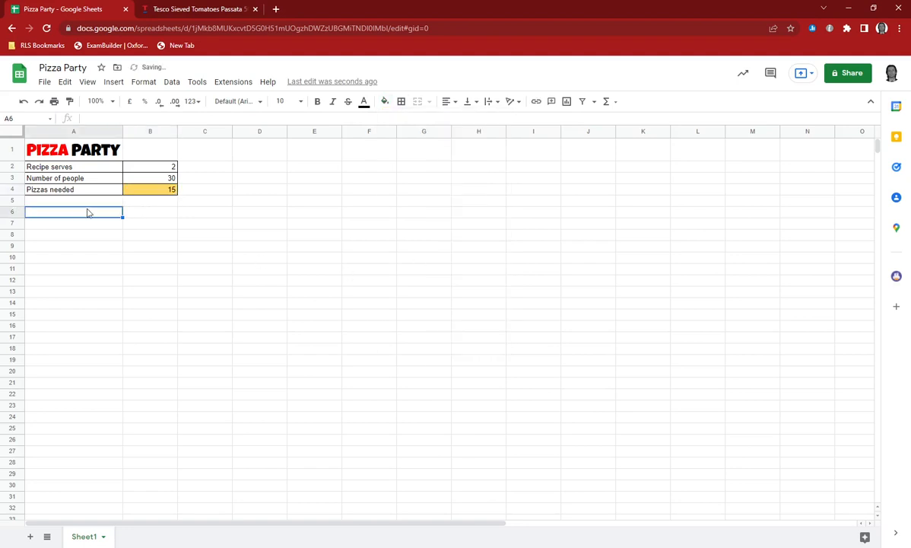